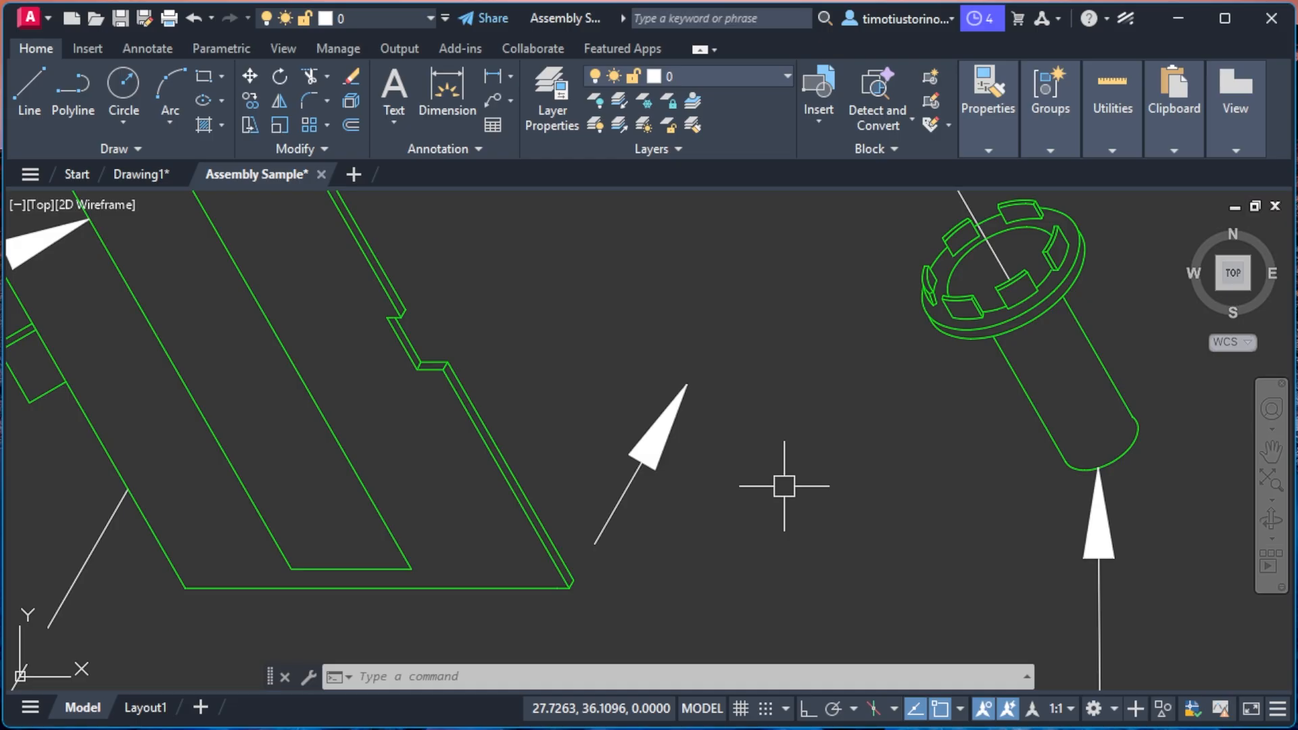
Check the Layout1 sheet and return to model space to view the exploded assembly drawing.
left_click(139, 709)
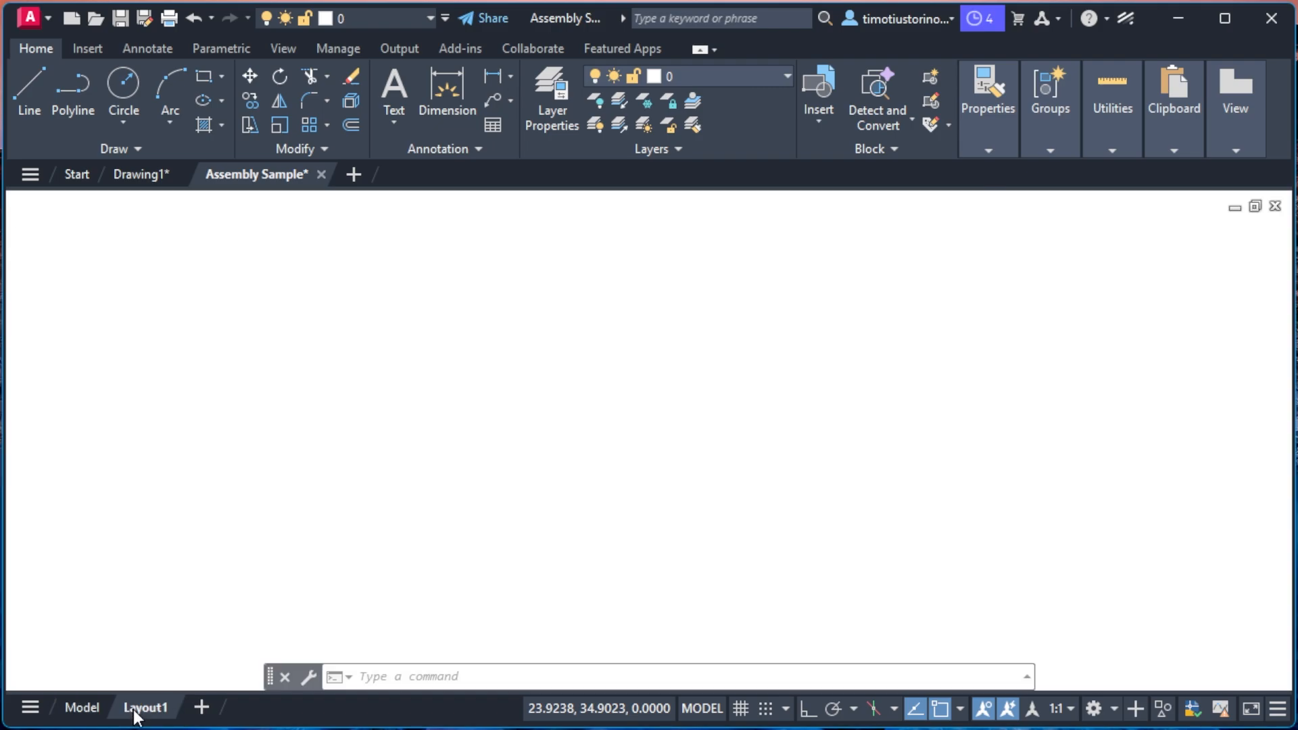
left_click(88, 713)
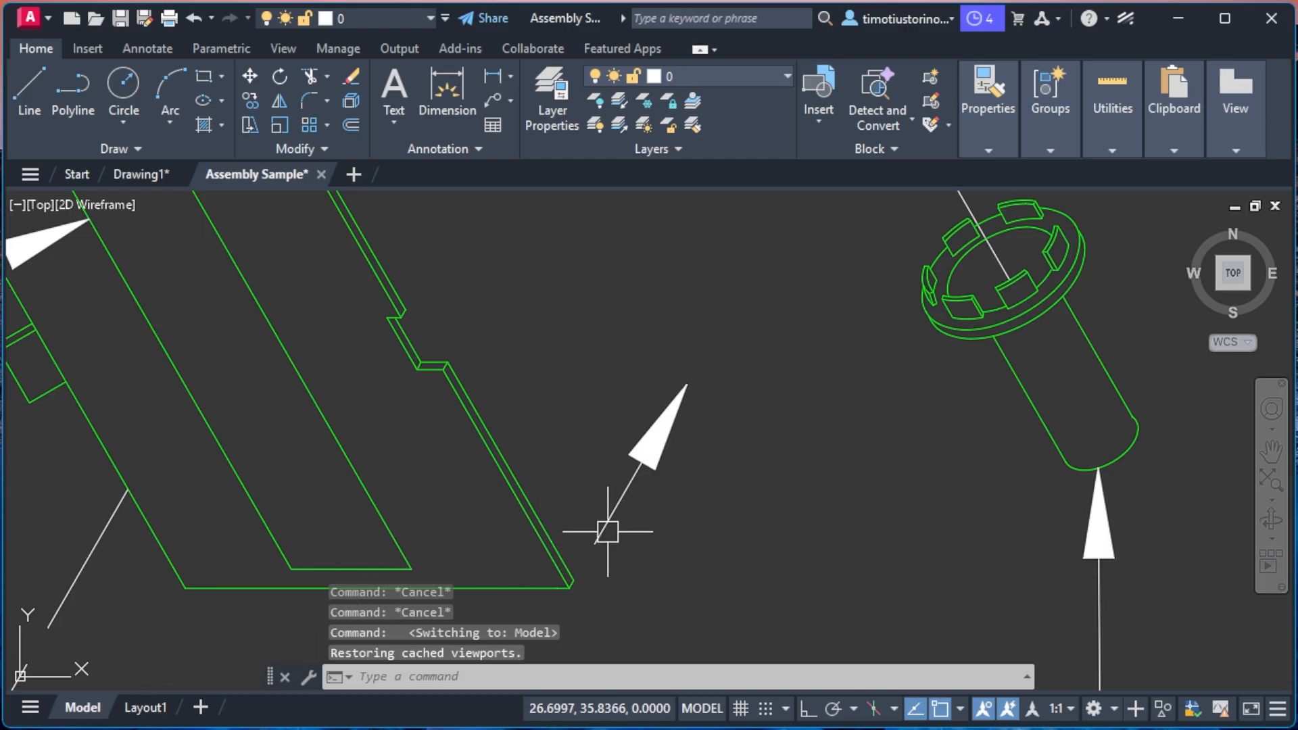
scroll(668, 541, "down", 6)
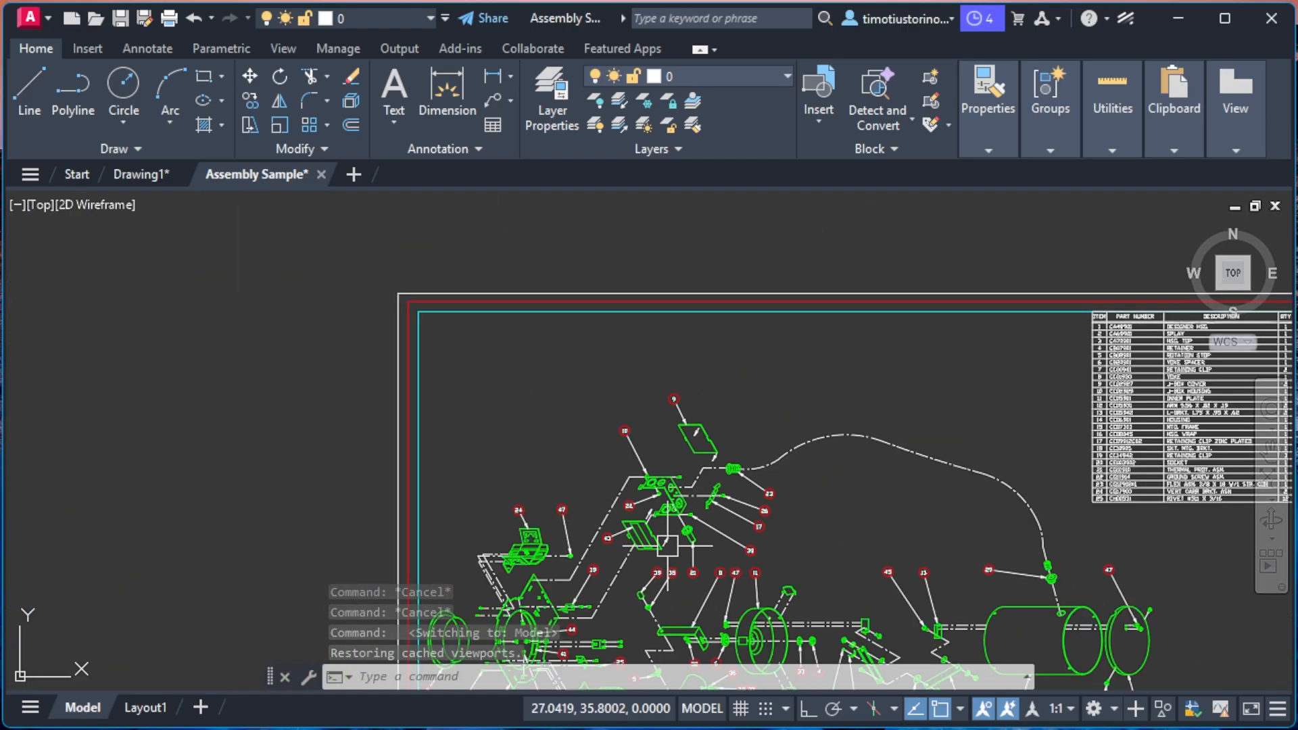
scroll(668, 545, "down", 2)
scroll(869, 629, "down", 2)
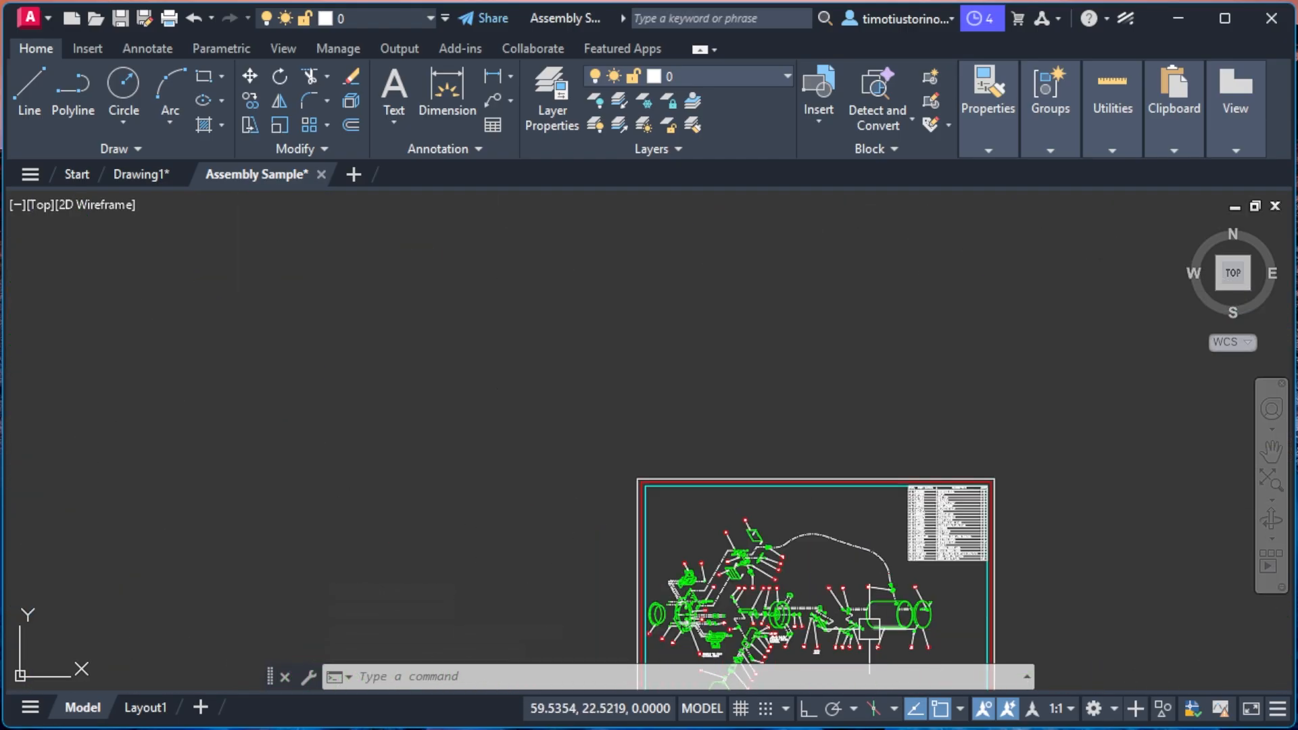
Inspect the parts list table, selecting its item 6 yoke spacer row and clearing the selection.
left_click(870, 639)
scroll(936, 500, "up", 5)
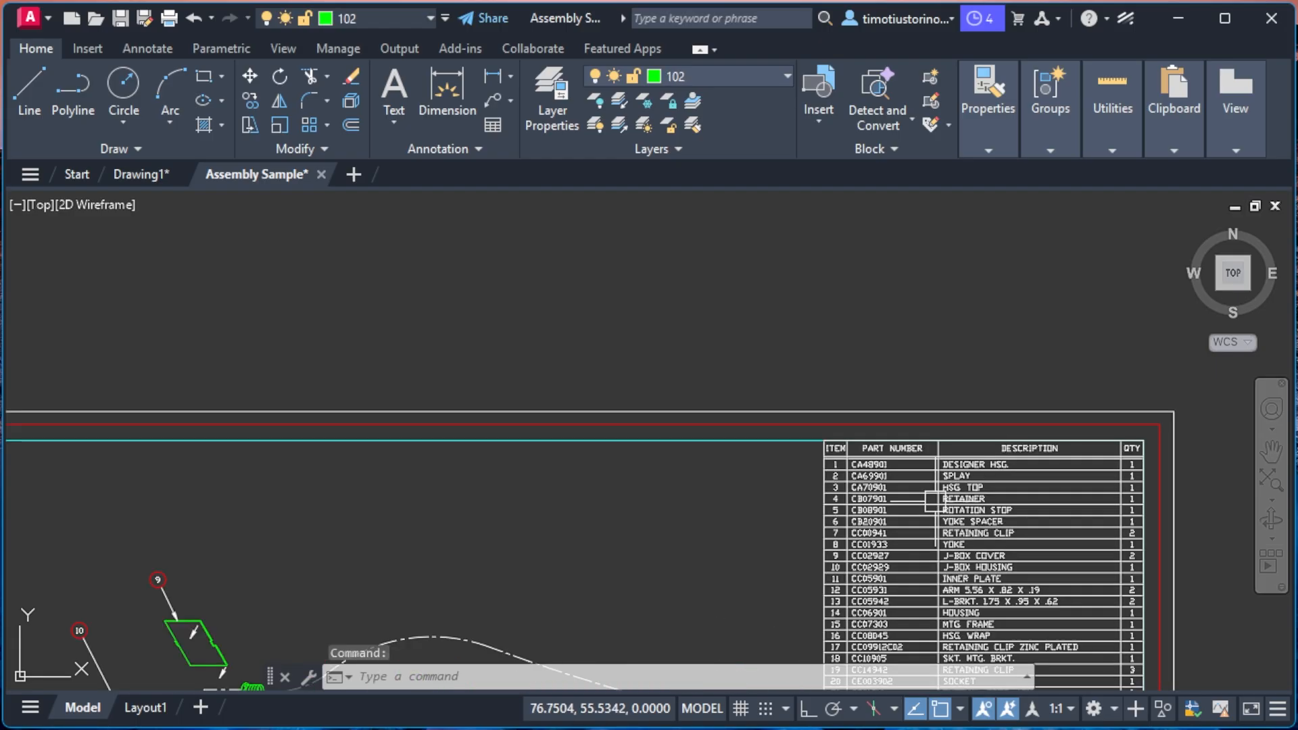
scroll(978, 544, "up", 6)
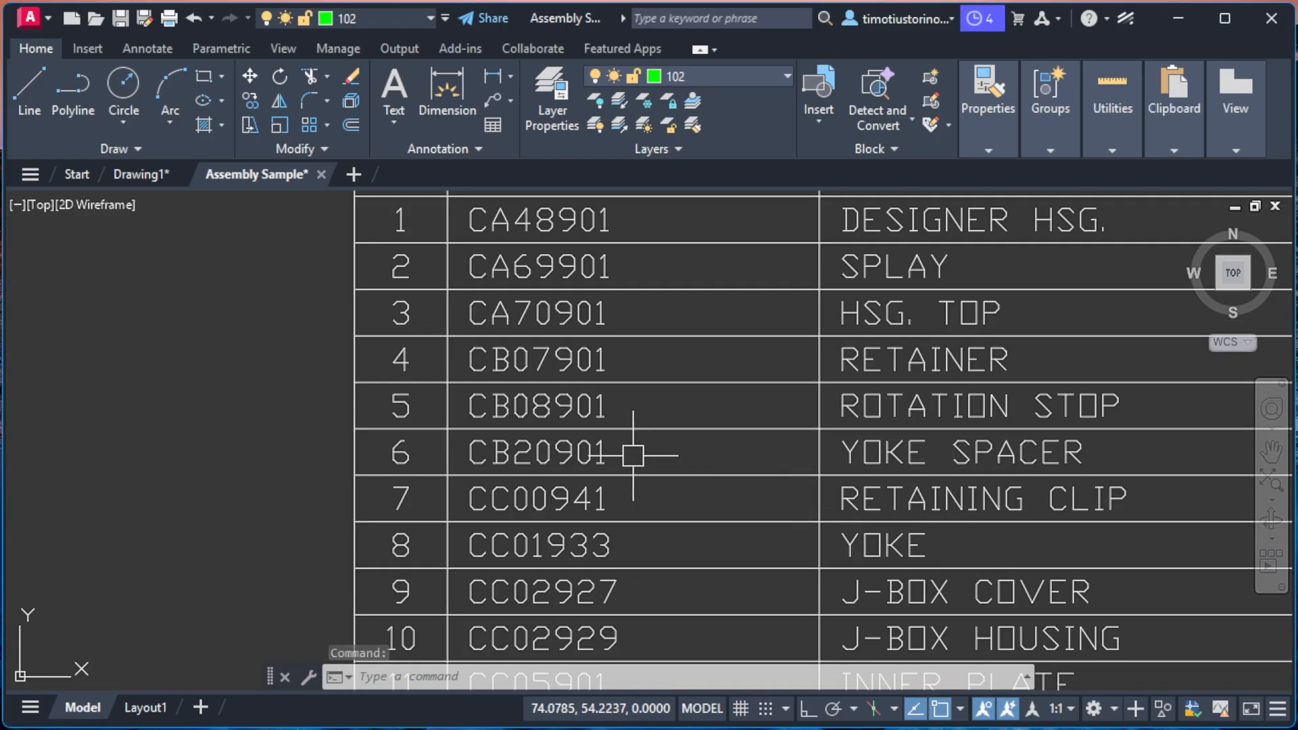
left_click(553, 452)
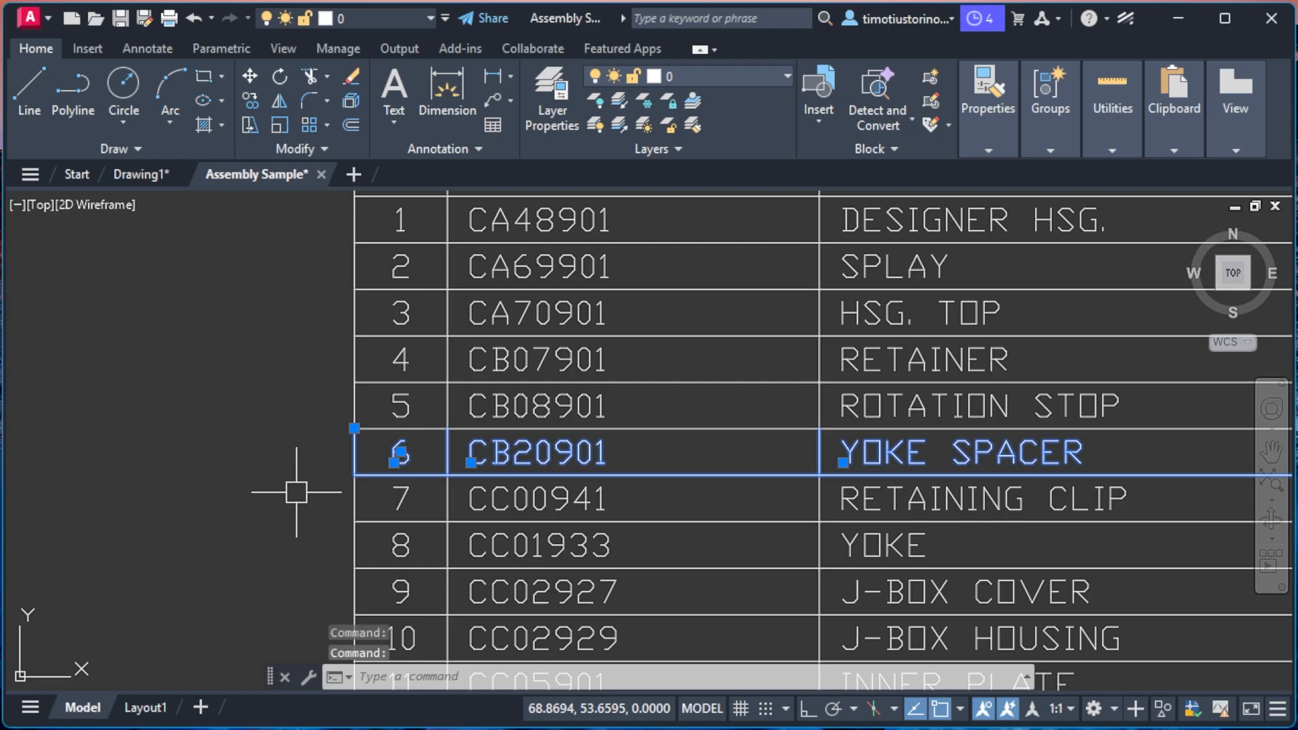
scroll(297, 492, "down", 2)
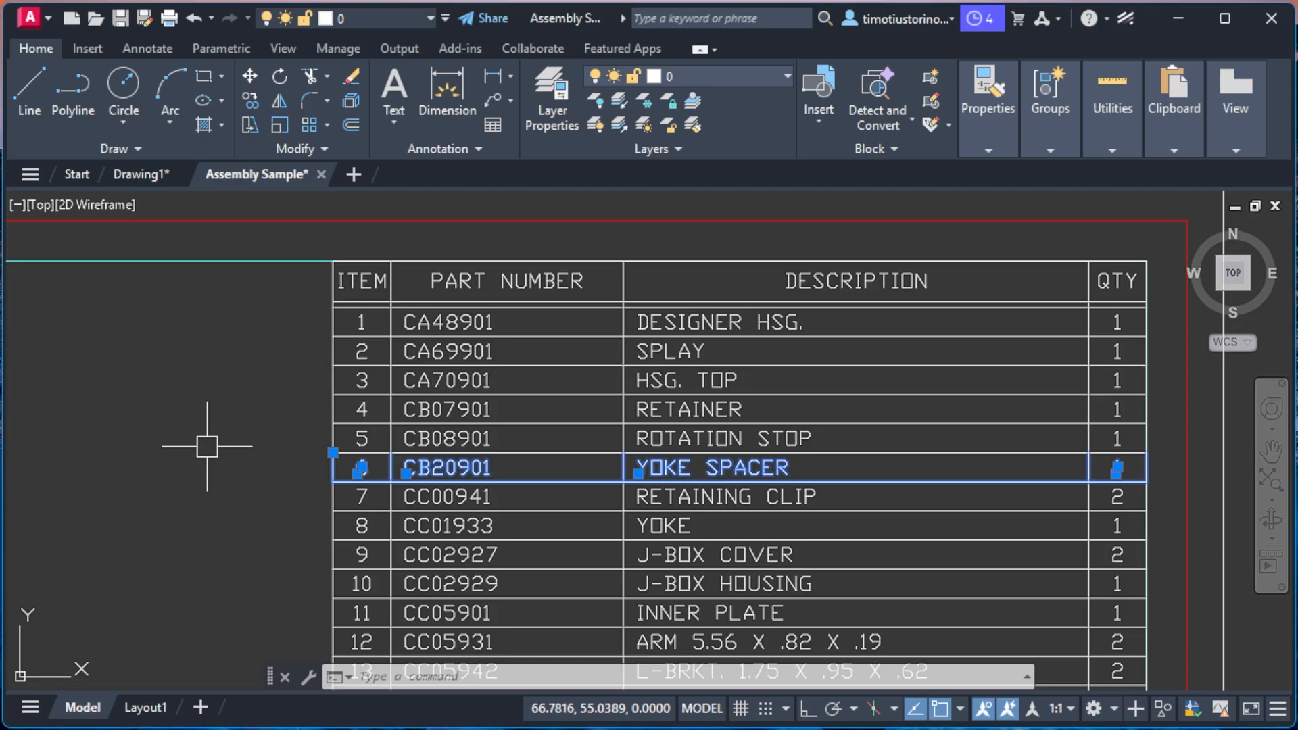
key("Escape")
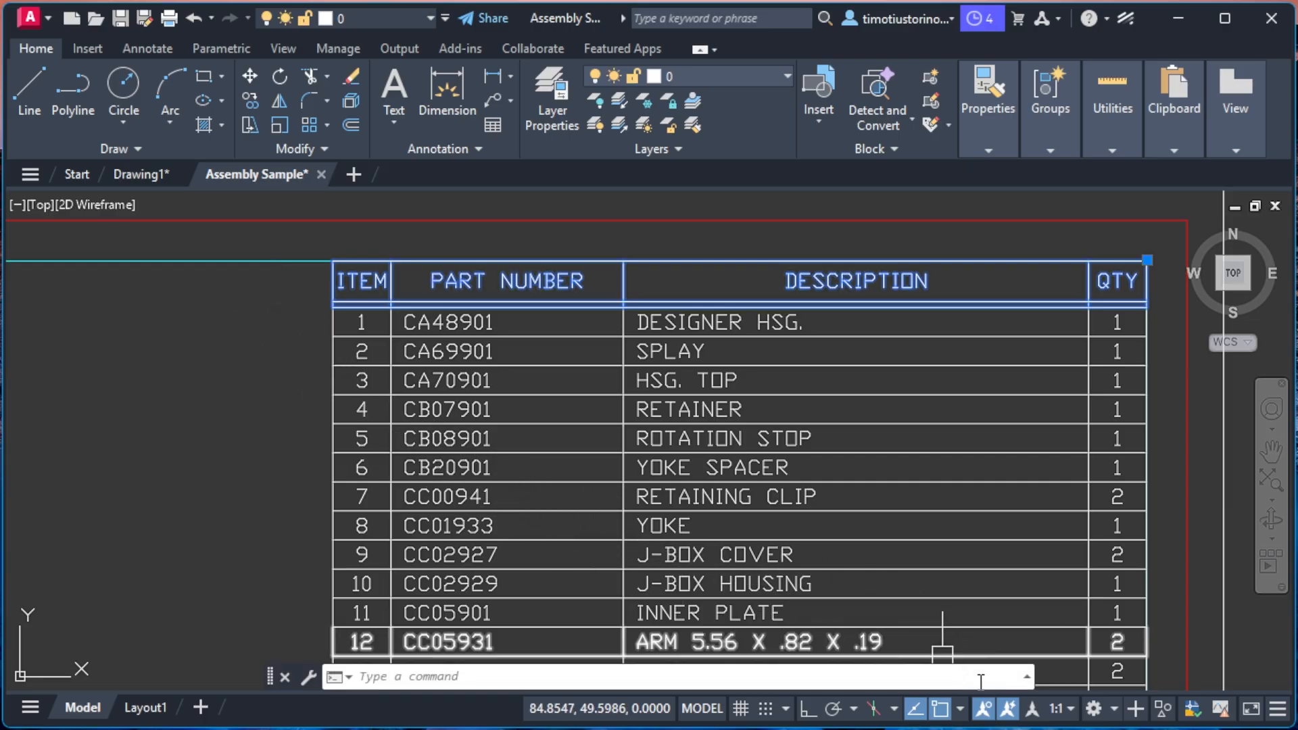
Toggle whether annotation objects show only at the current scale, and restore their display at all scales.
left_click(986, 709)
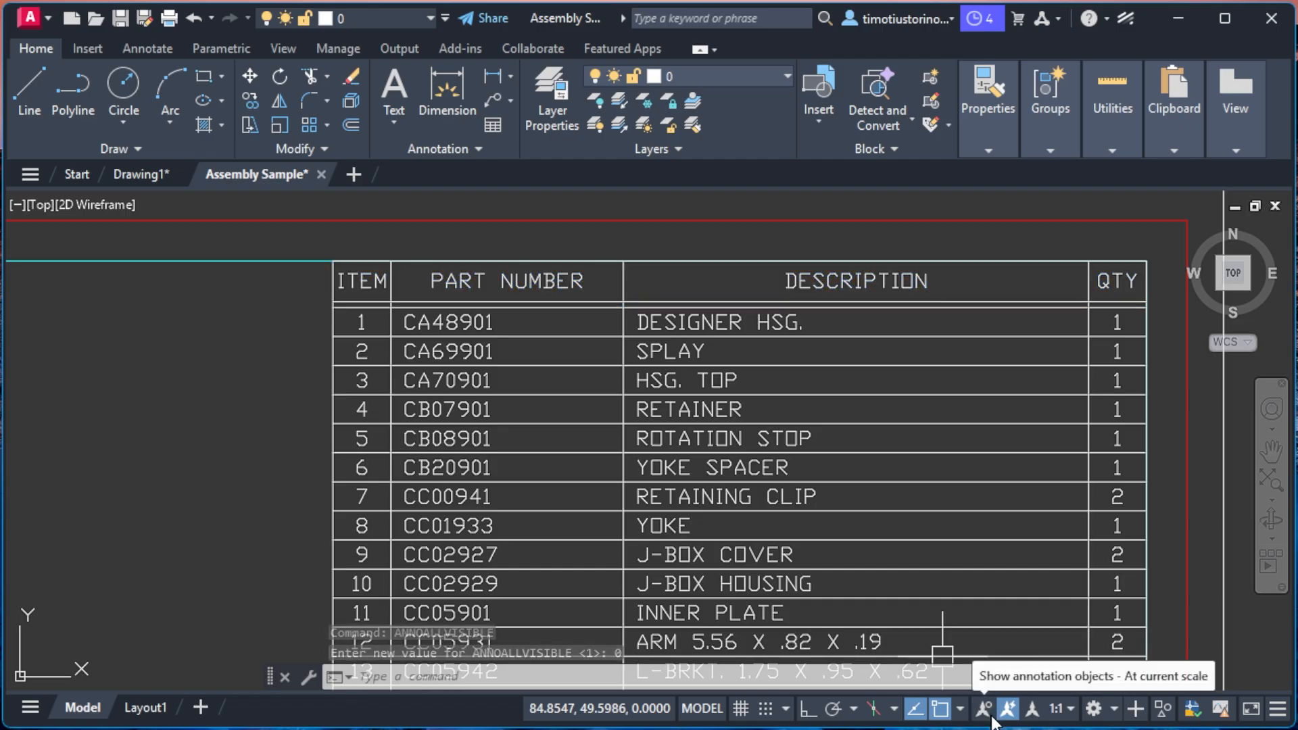
left_click(984, 708)
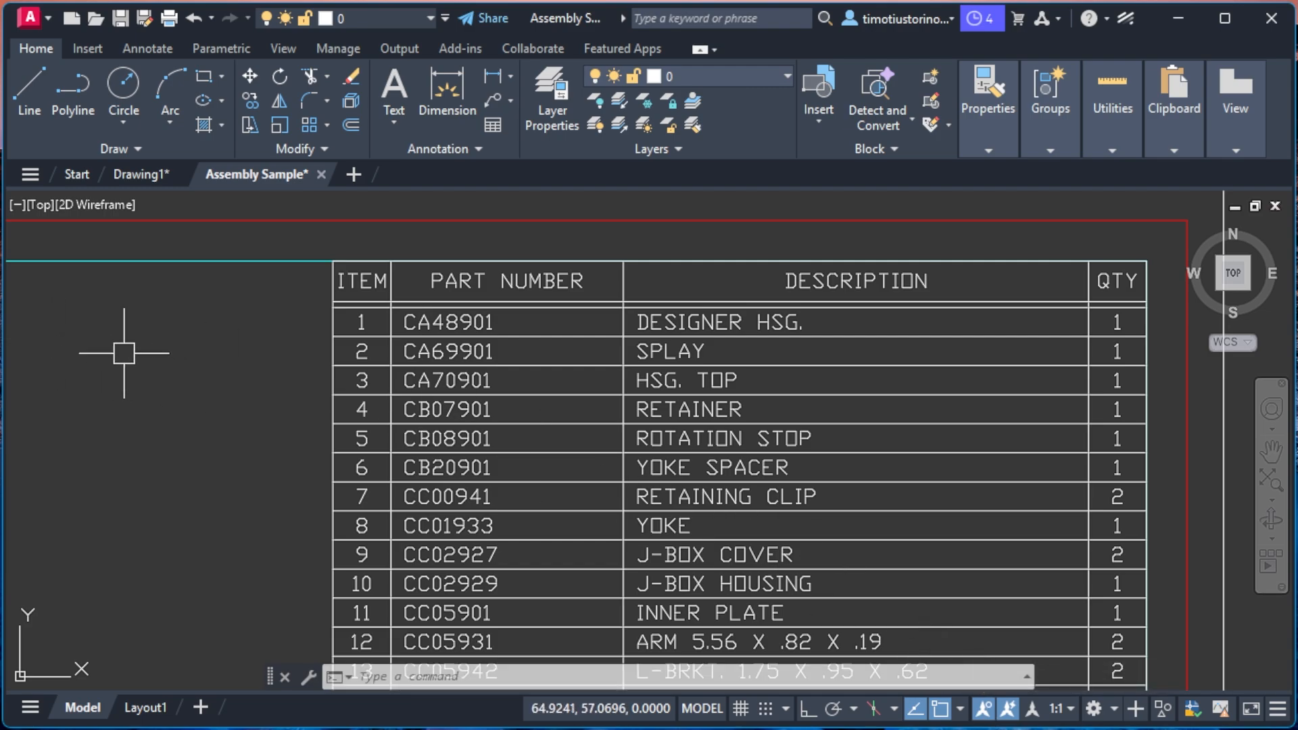
Open the properties of the parts list's header block to inspect them, and close them again.
left_click(366, 269)
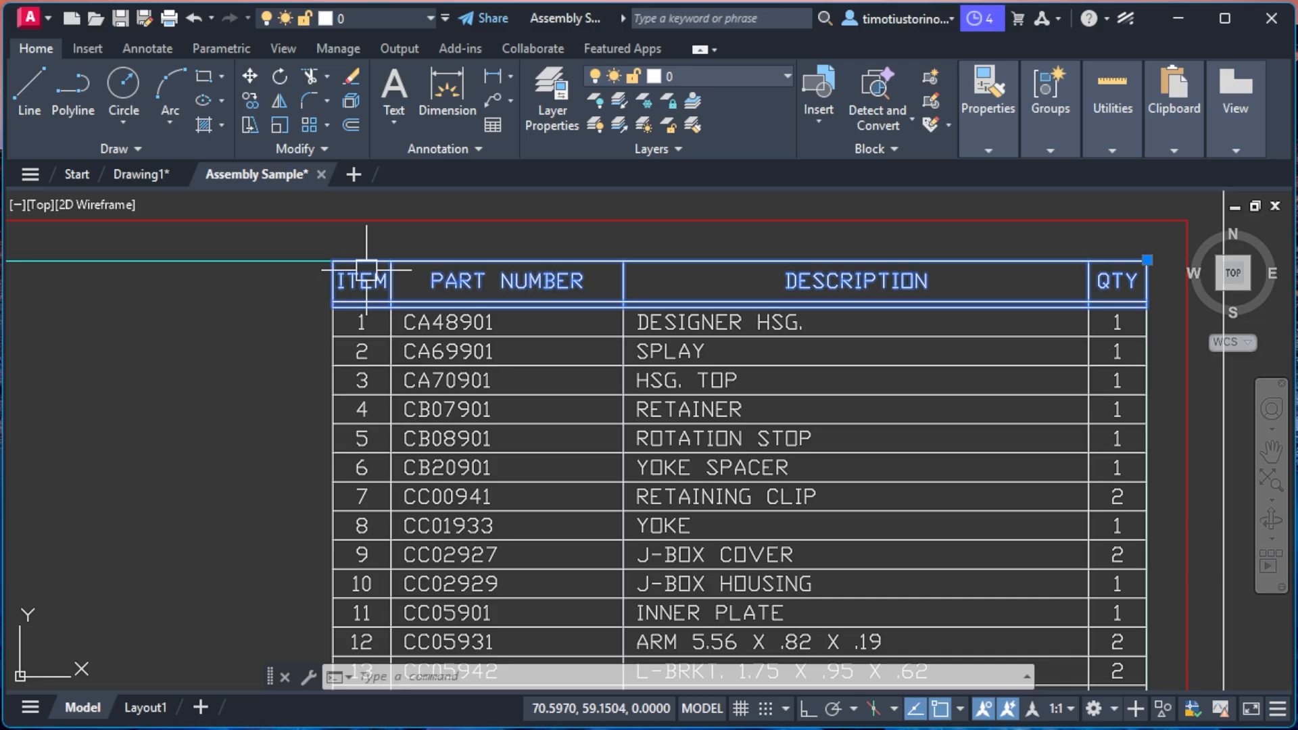
right_click(350, 280)
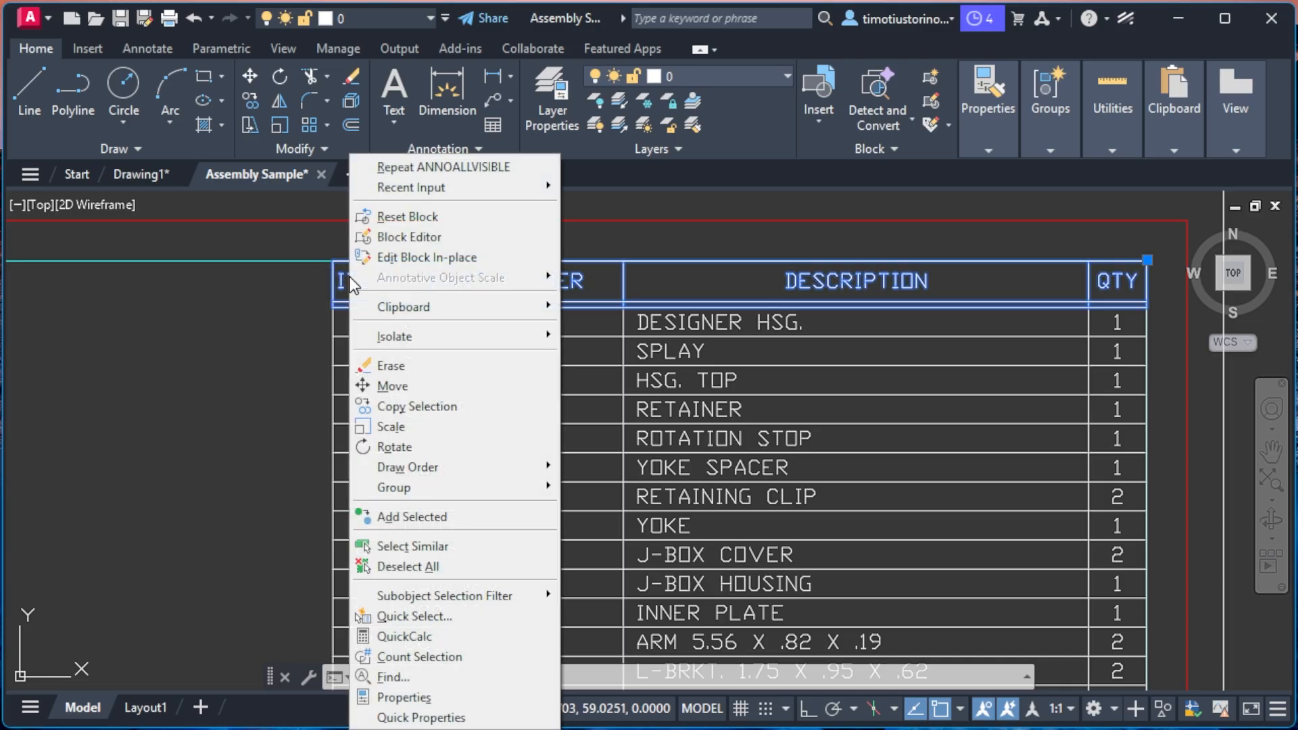
left_click(446, 703)
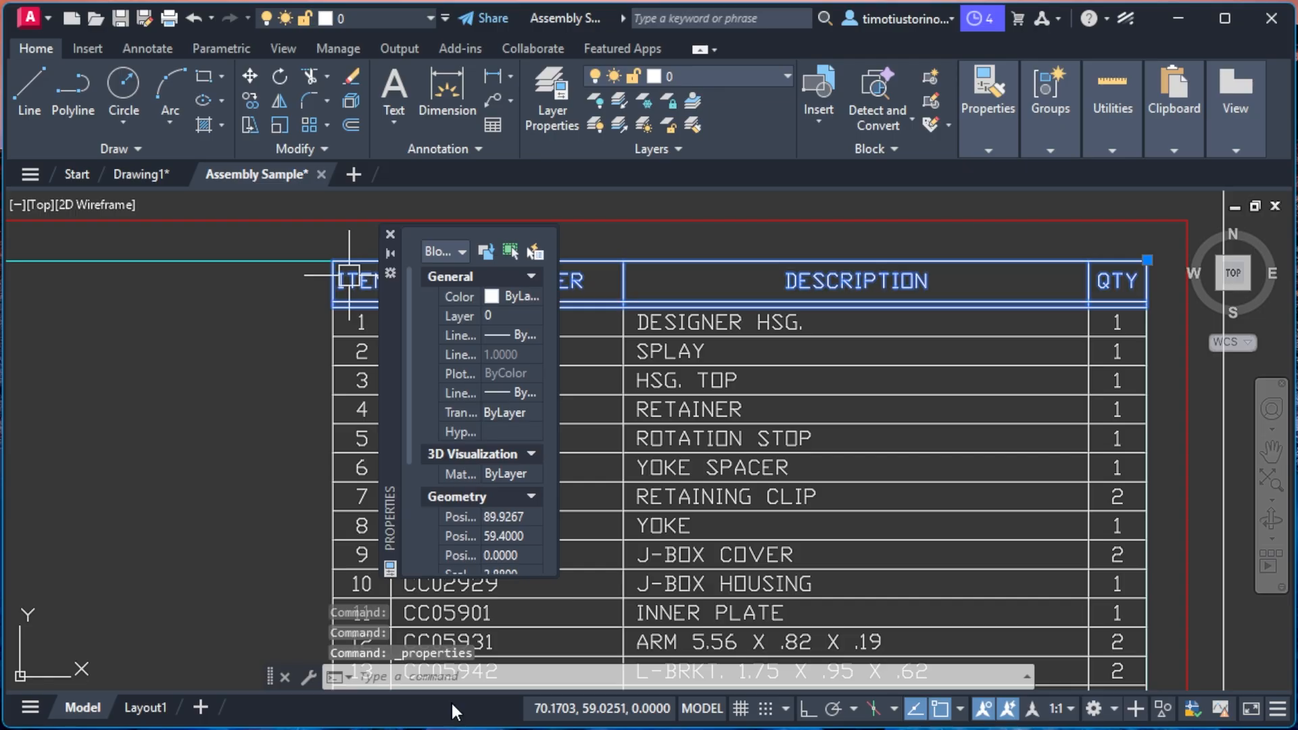
left_click(391, 234)
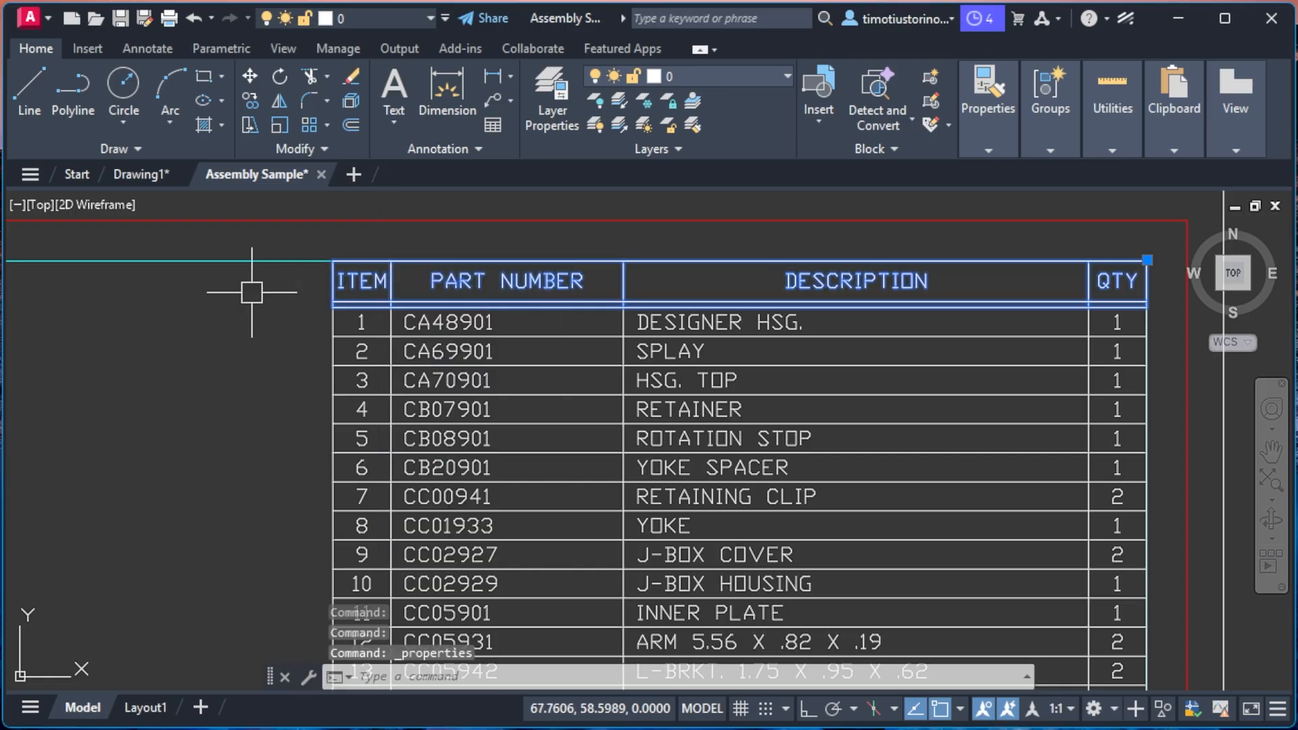
With nothing selected, open the drawing's properties and set the annotation scale to 1/128" = 1'-0".
left_click(174, 368)
left_click(188, 403)
type("p")
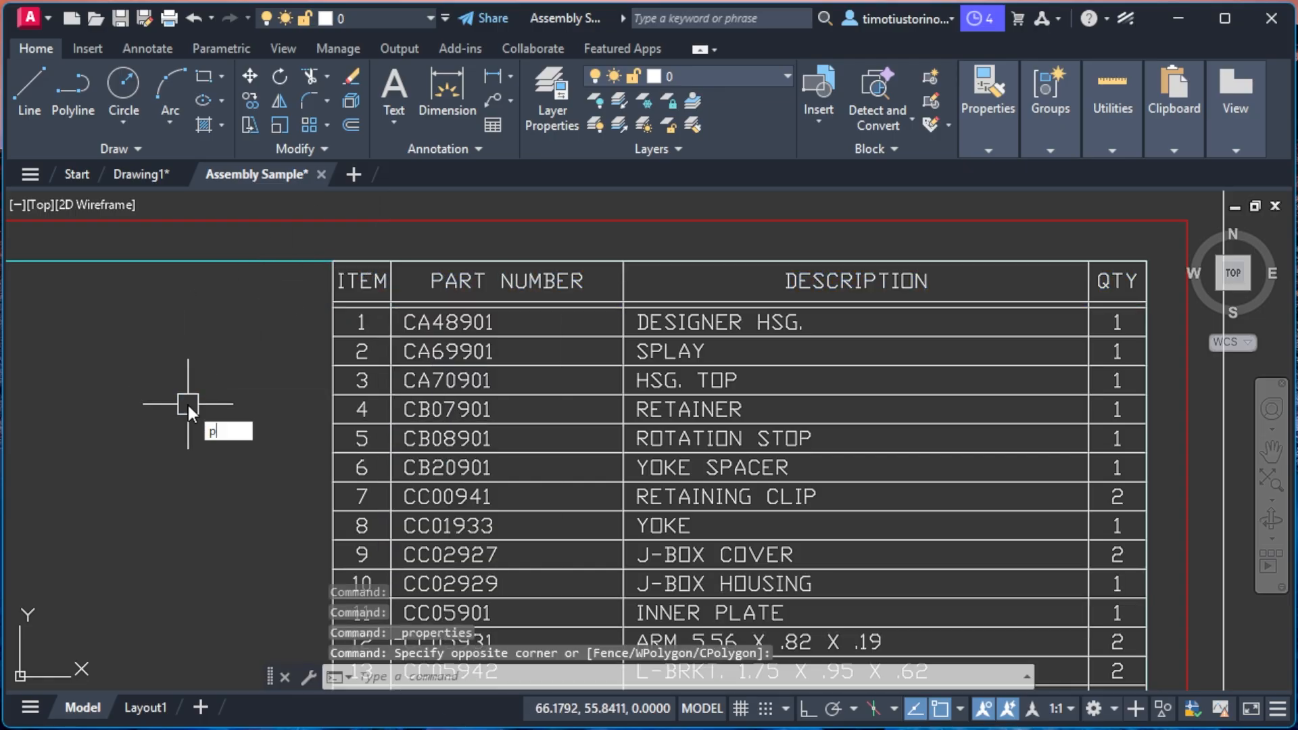
type("roperties")
key("Return")
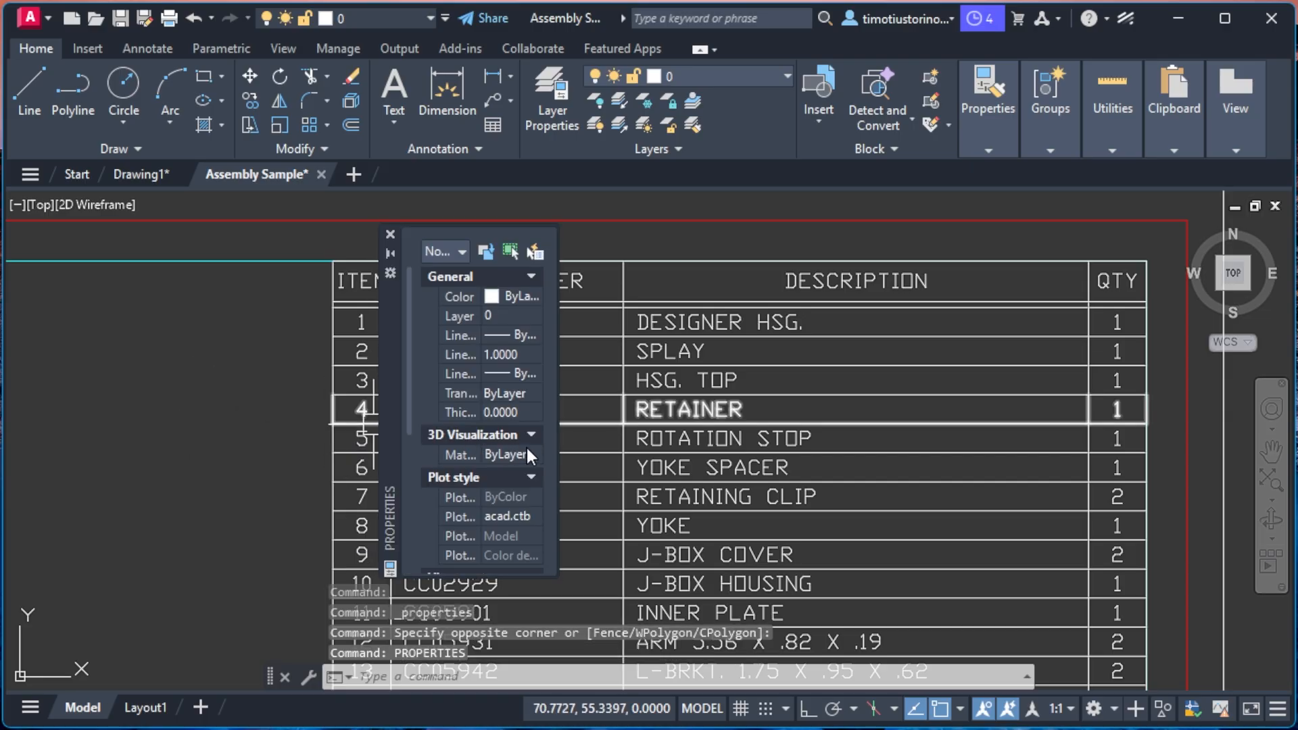
scroll(427, 466, "down", 3)
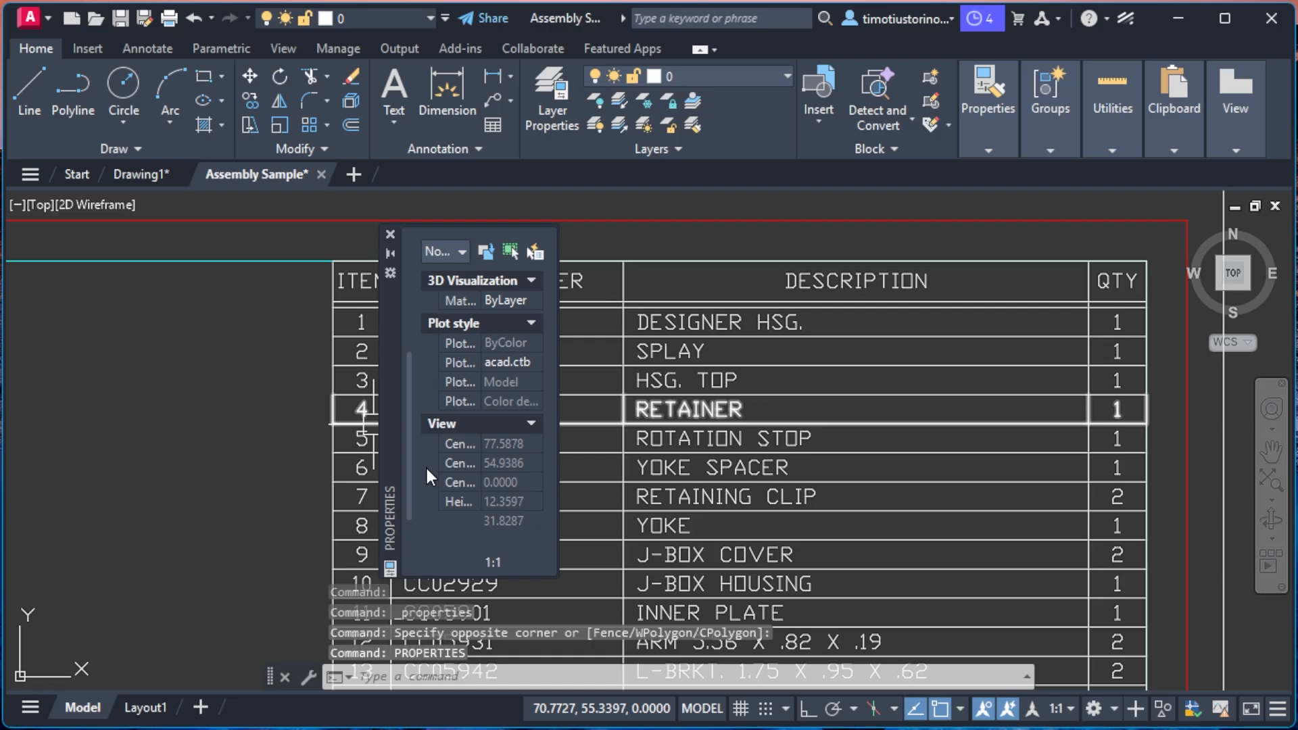
scroll(424, 466, "down", 4)
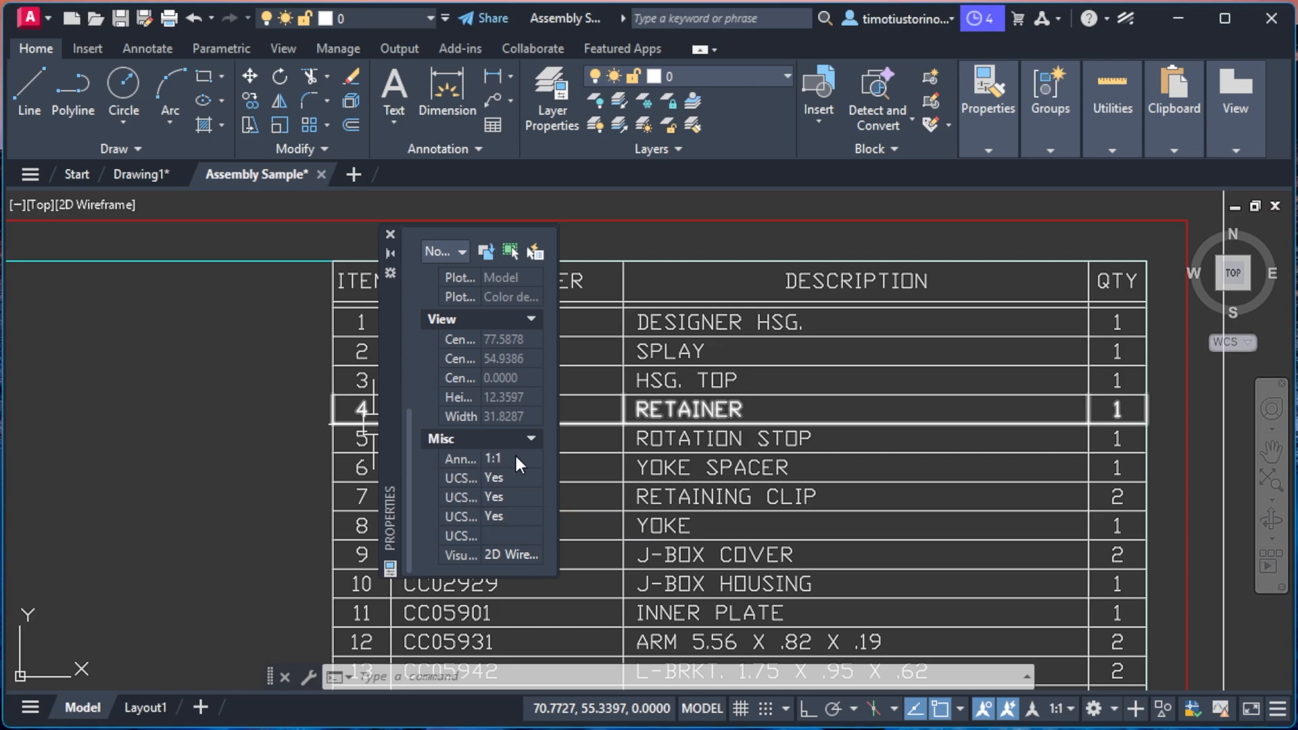
left_click(535, 459)
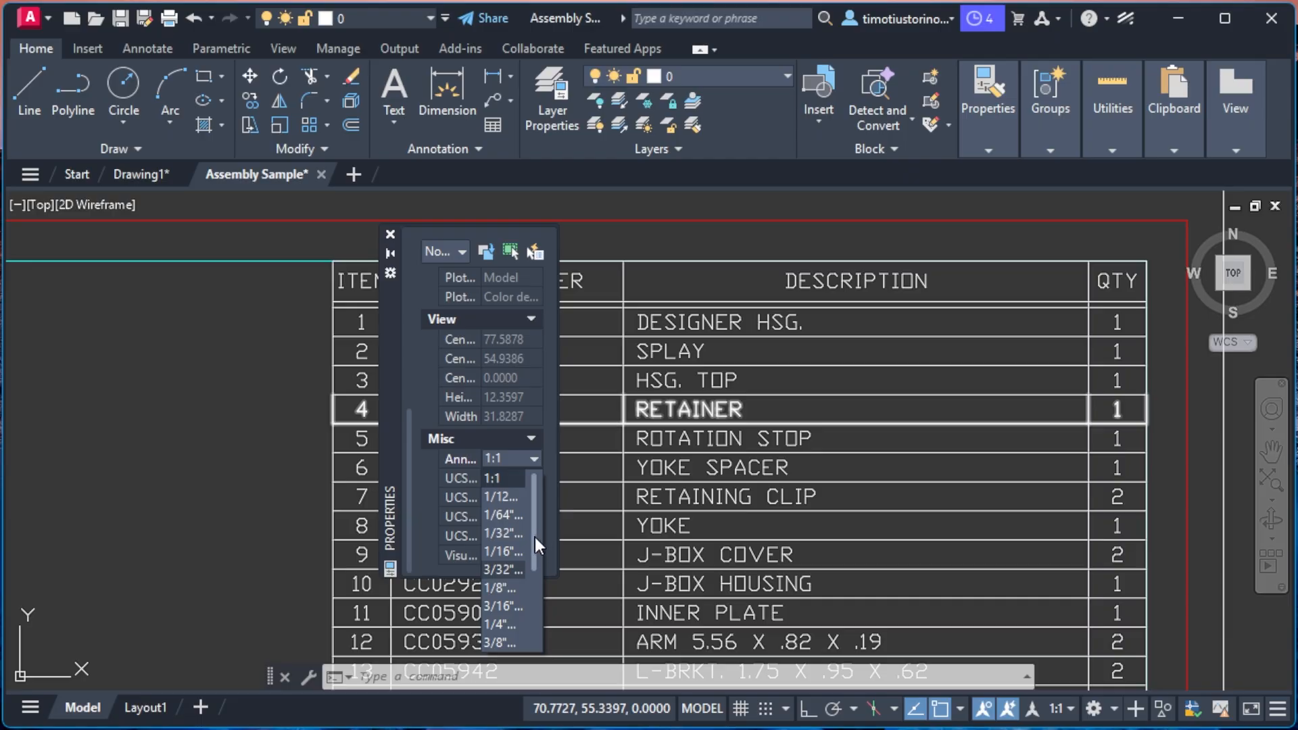
left_click_drag(534, 537, 534, 607)
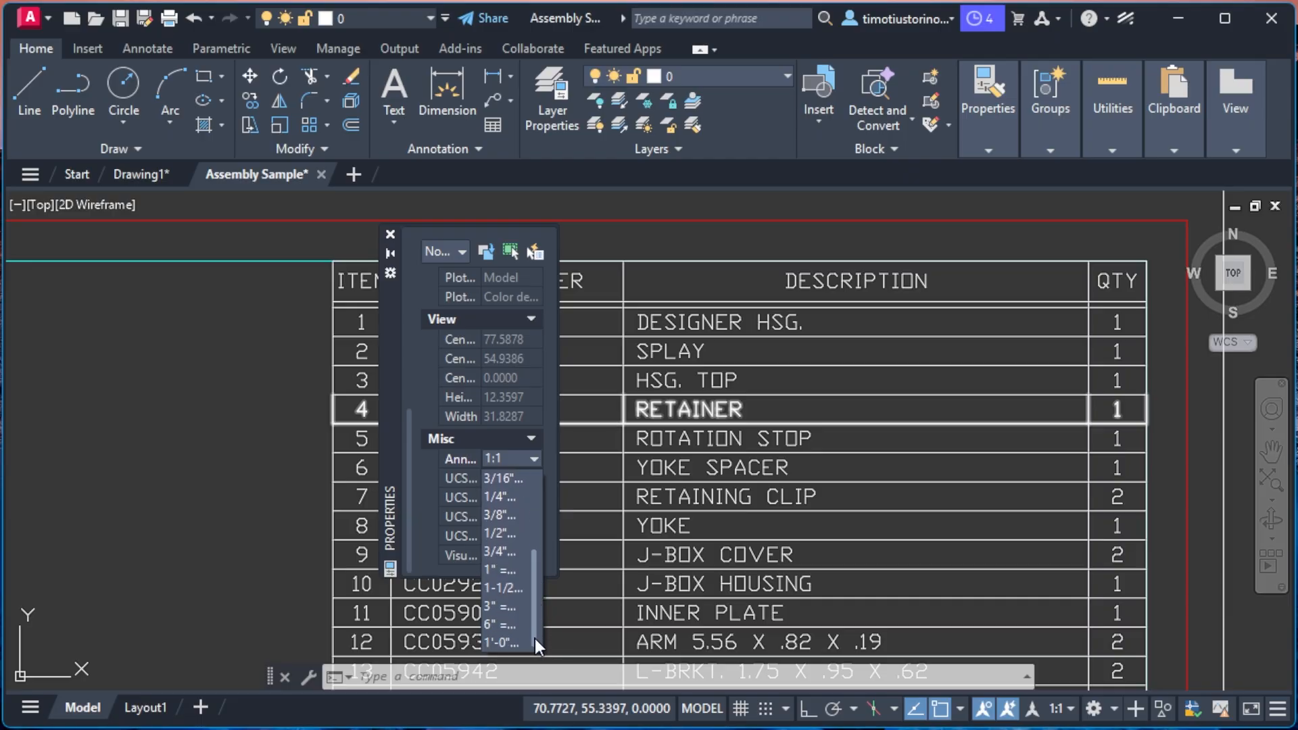
left_click_drag(537, 623, 541, 504)
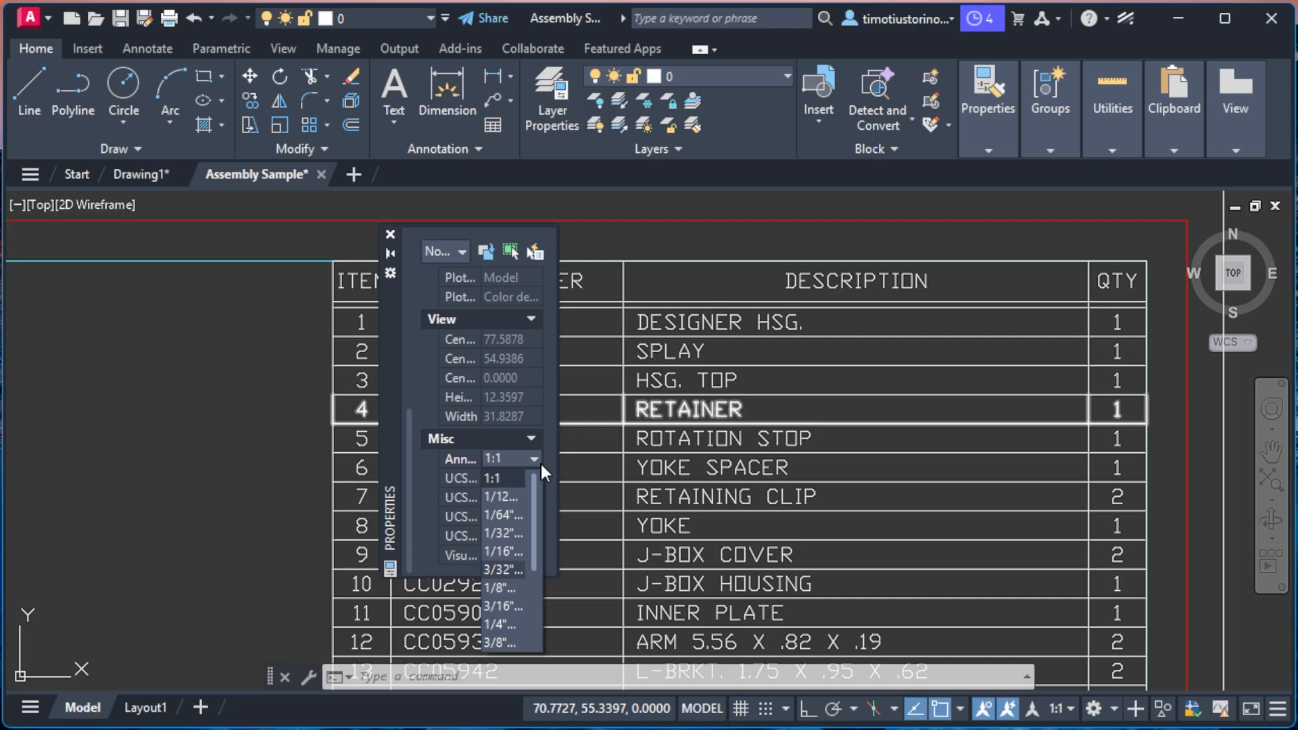
left_click(509, 494)
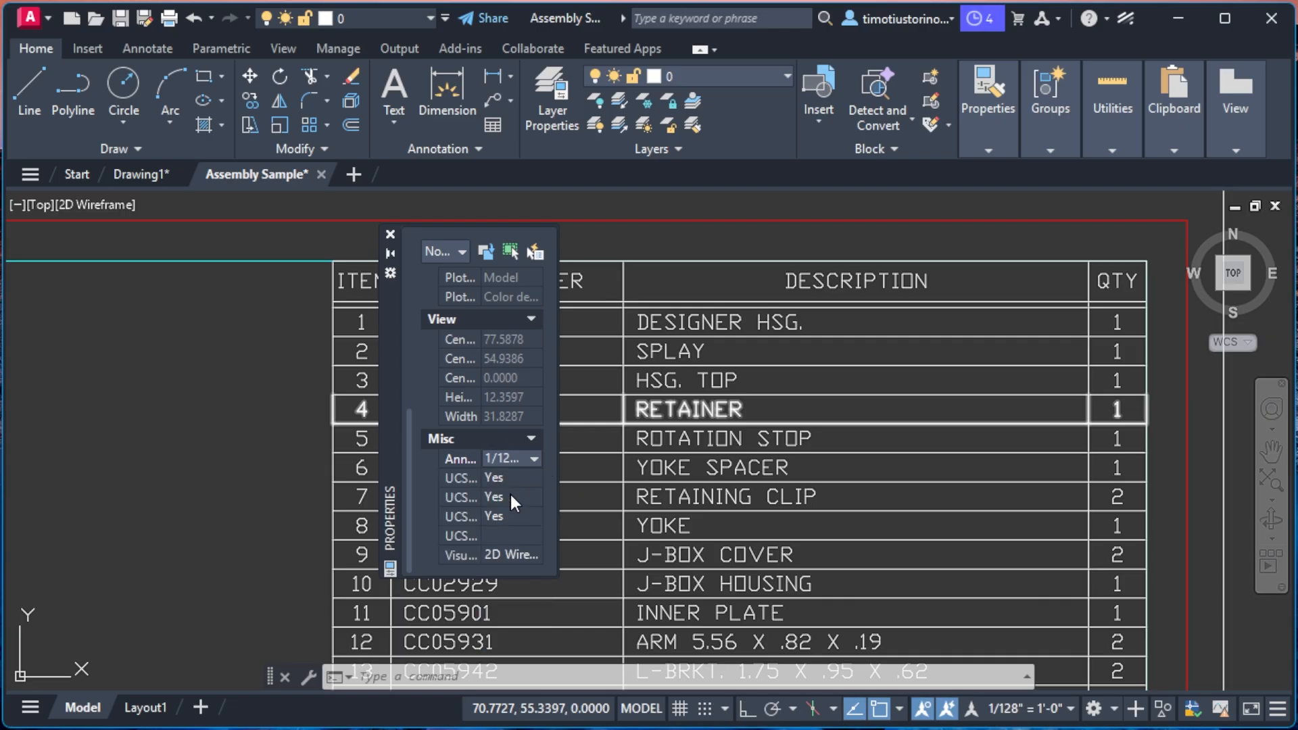
Restore the annotation scale to 1:1 and close the drawing's properties.
left_click(535, 460)
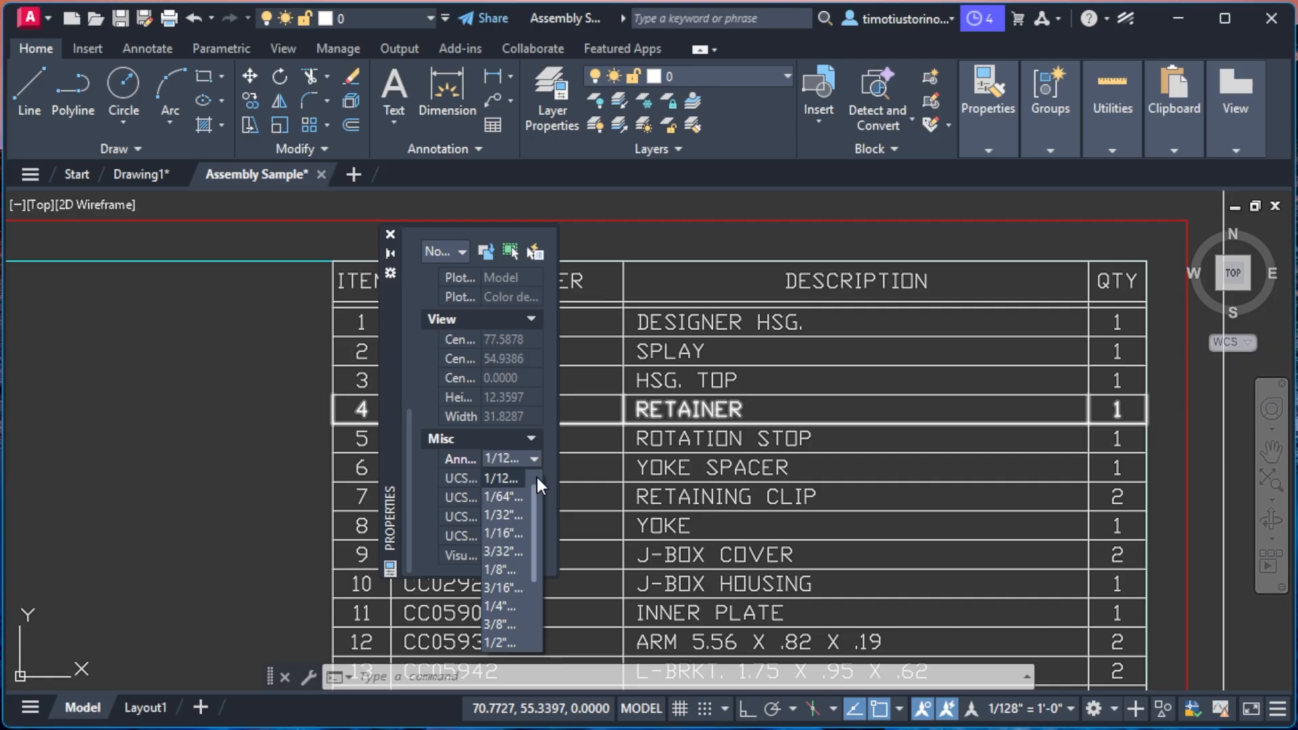
left_click_drag(533, 517, 533, 473)
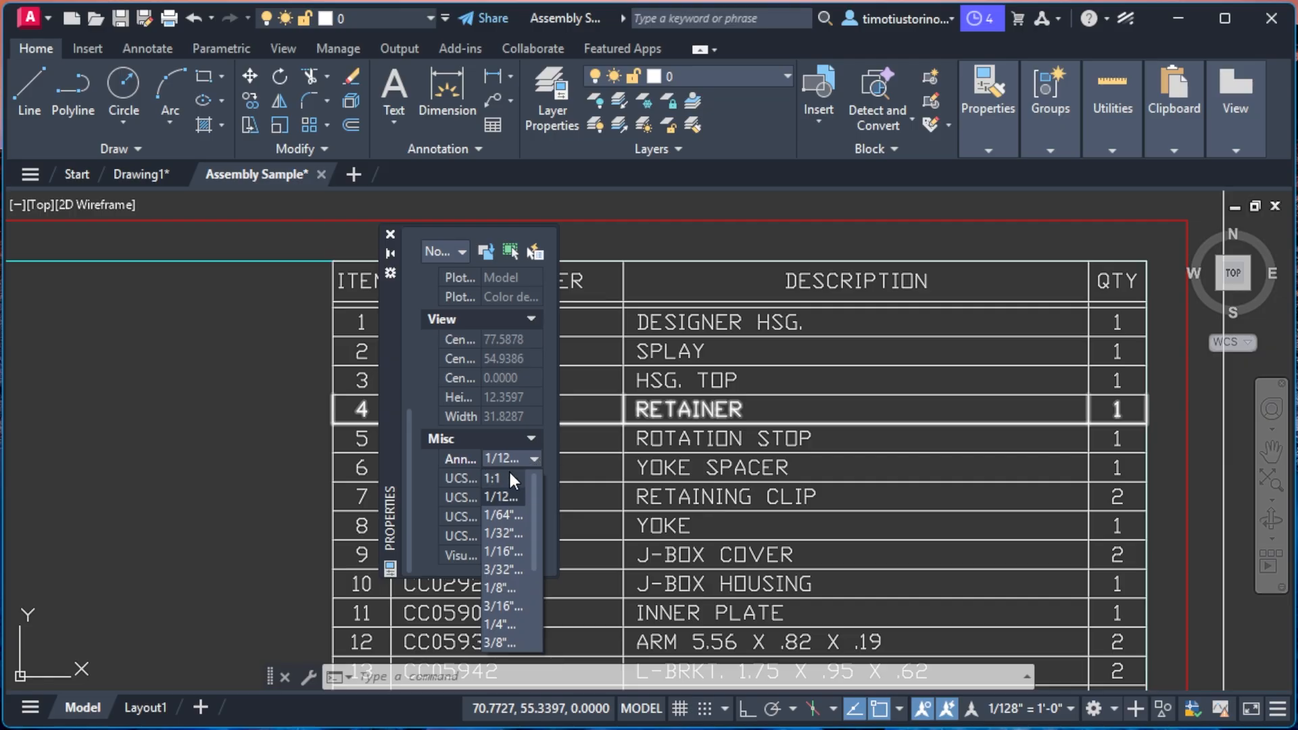
left_click(509, 477)
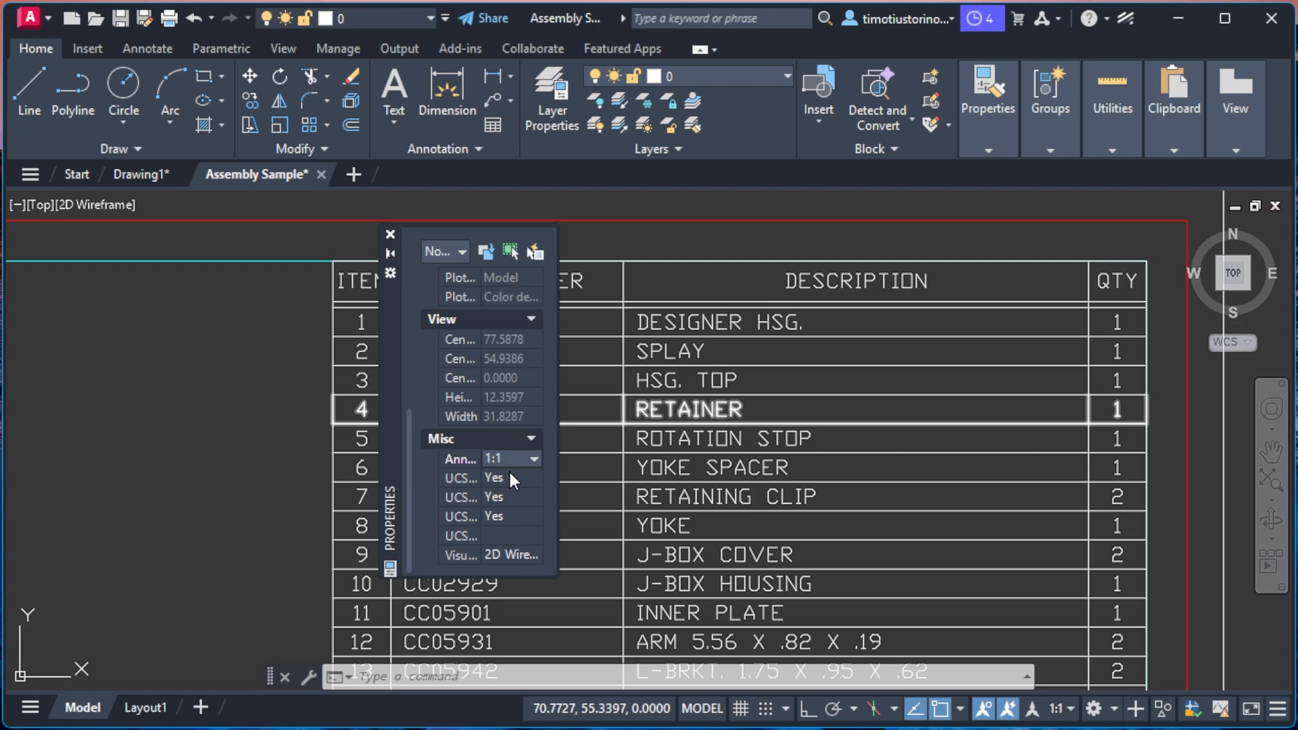
left_click(391, 234)
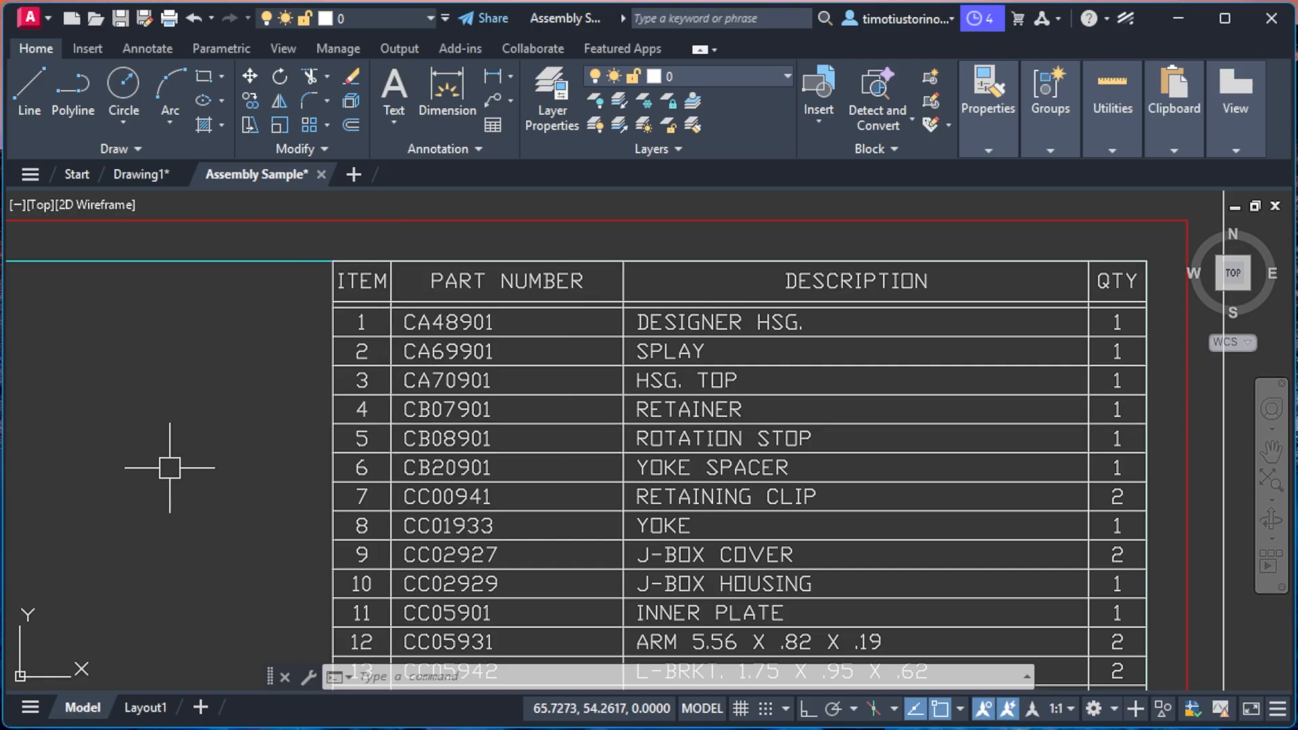
scroll(170, 467, "down", 5)
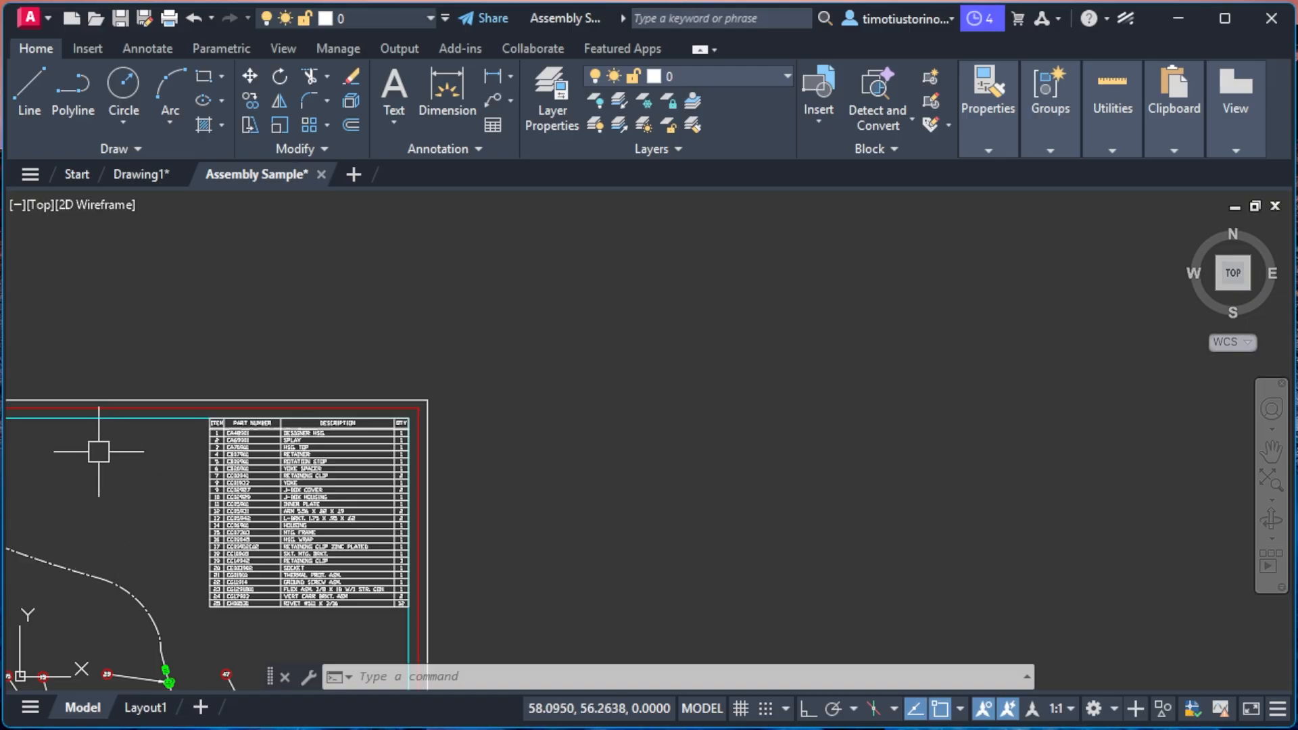
scroll(89, 444, "up", 2)
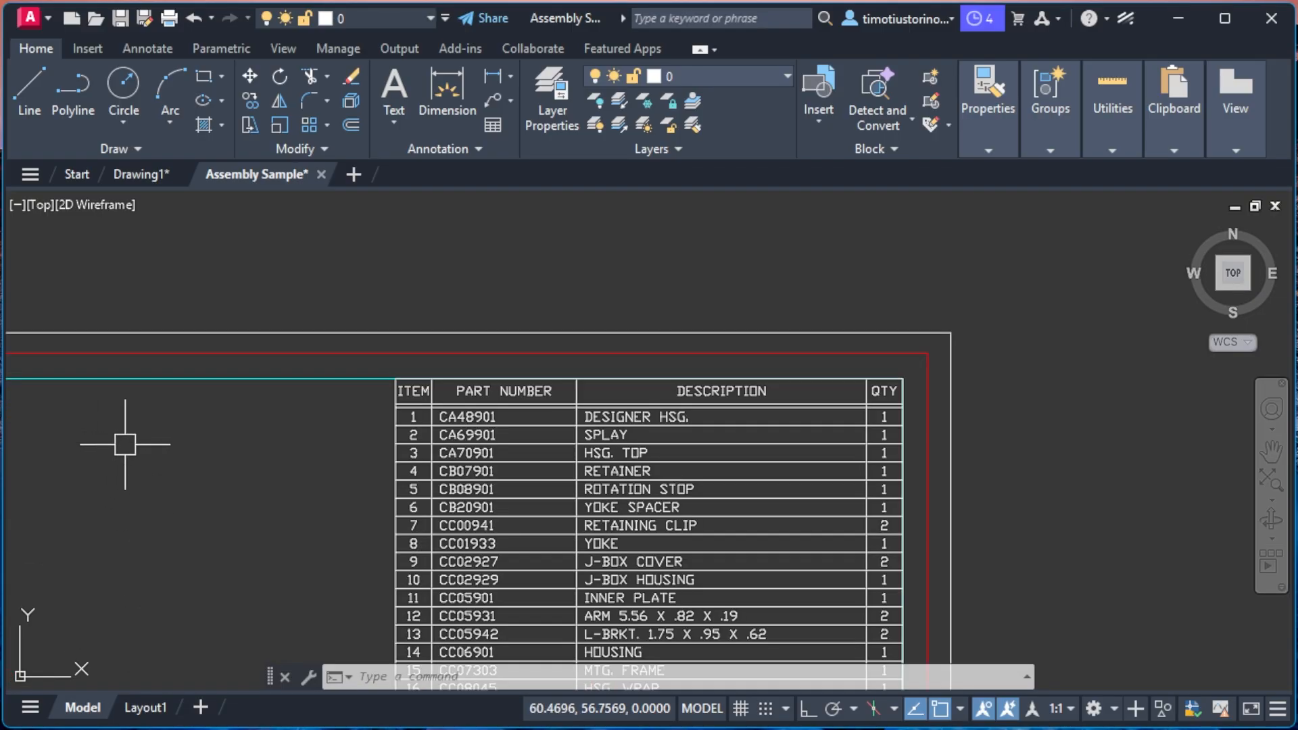